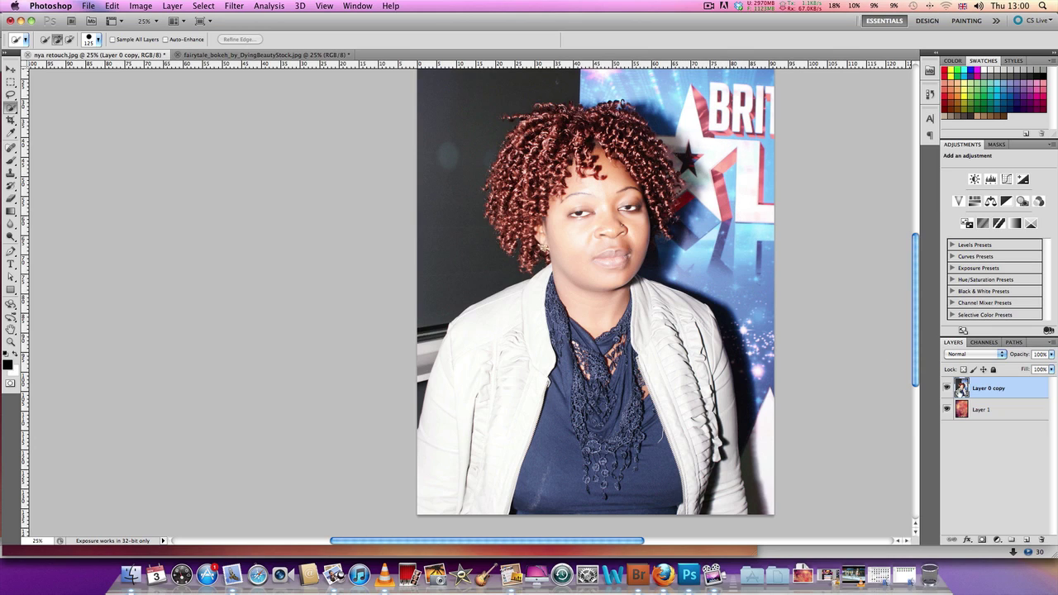
Step: Hide and re-show Layer 0 copy to check the pink bokeh layer beneath it
left_click(947, 389)
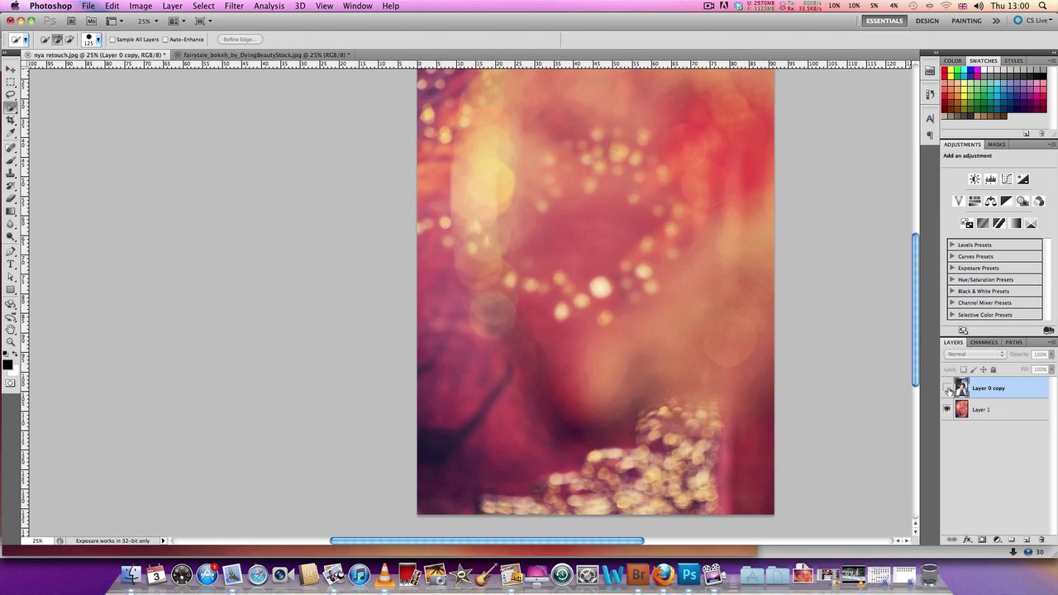
left_click(948, 389)
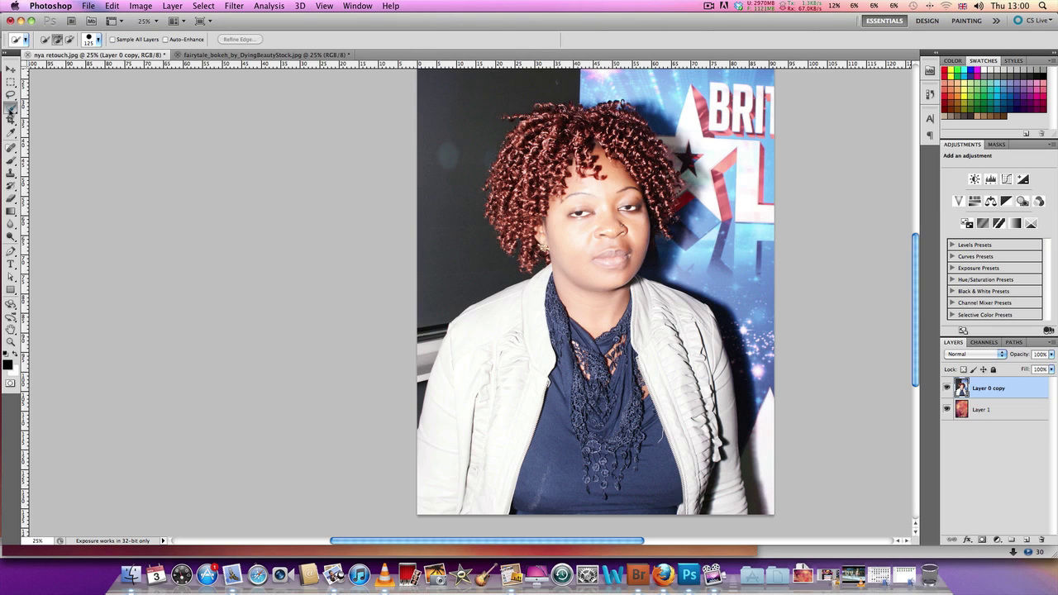
Step: Quick-select the dark background left of the hair and spread the selection across the whole backdrop
left_click(453, 268)
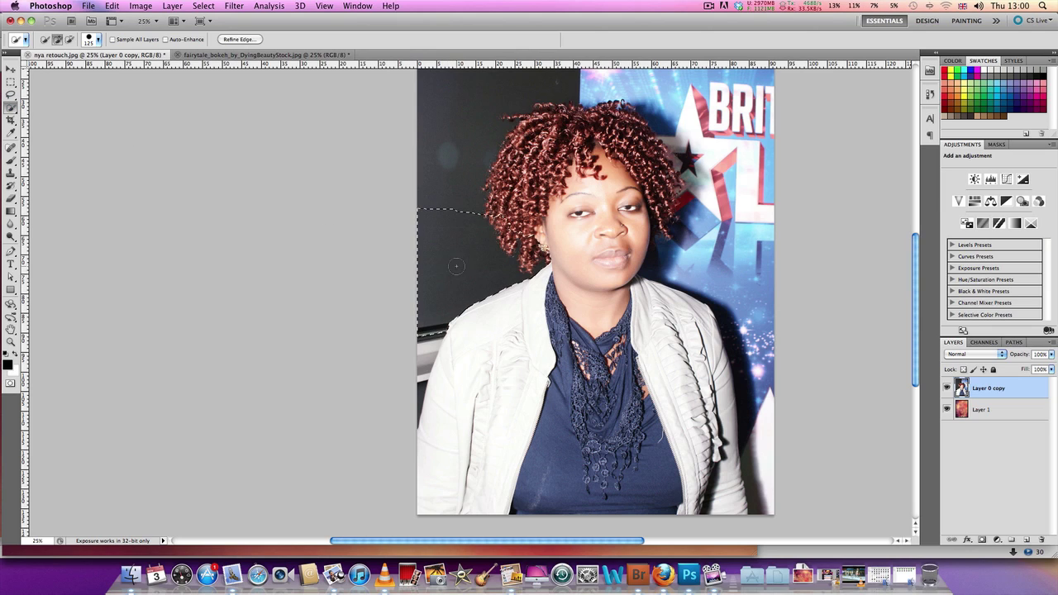
left_click(418, 381)
left_click(431, 192)
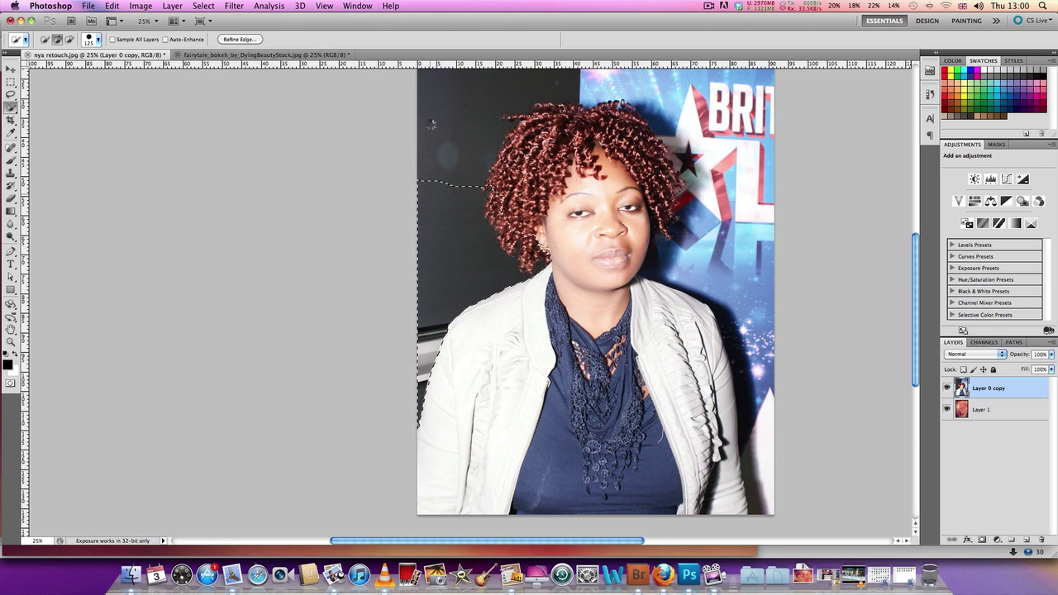
mouse_move(431, 124)
left_mouse_down()
mouse_move(451, 74)
mouse_move(659, 83)
mouse_move(686, 130)
mouse_move(712, 100)
mouse_move(693, 103)
mouse_move(731, 140)
mouse_move(741, 125)
mouse_move(722, 117)
mouse_move(737, 103)
mouse_move(738, 149)
mouse_move(753, 97)
mouse_move(761, 100)
mouse_move(742, 163)
mouse_move(762, 150)
mouse_move(712, 187)
mouse_move(733, 241)
mouse_move(713, 235)
mouse_move(751, 231)
mouse_move(762, 267)
mouse_move(652, 253)
mouse_move(678, 253)
mouse_move(753, 337)
mouse_move(755, 452)
mouse_move(732, 356)
left_mouse_up()
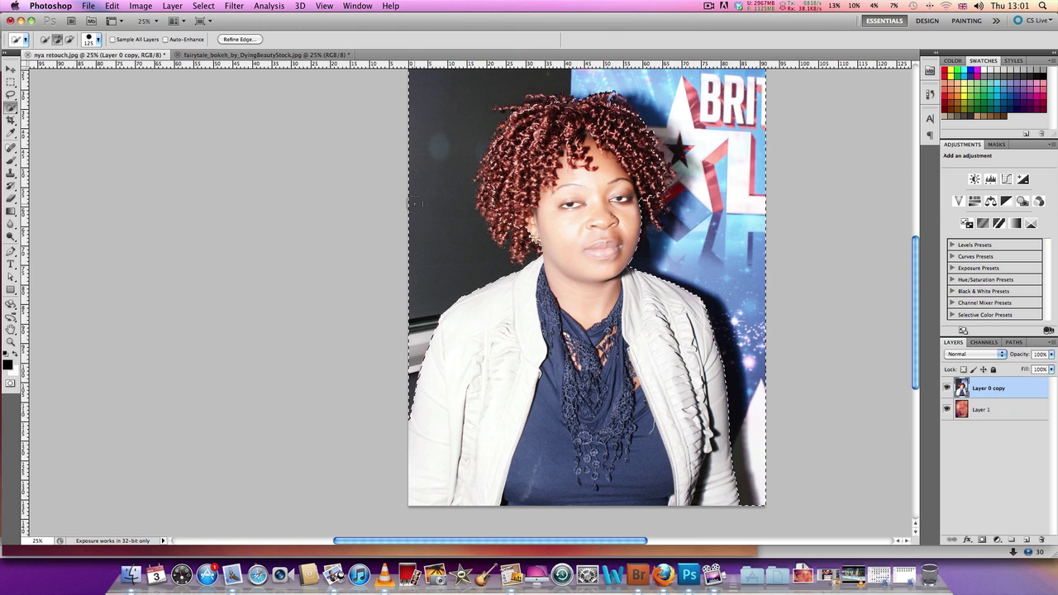
Step: Subtract the stray area at the top-left of the hair, then return to Add to selection mode
scroll(386, 203, "left", 3)
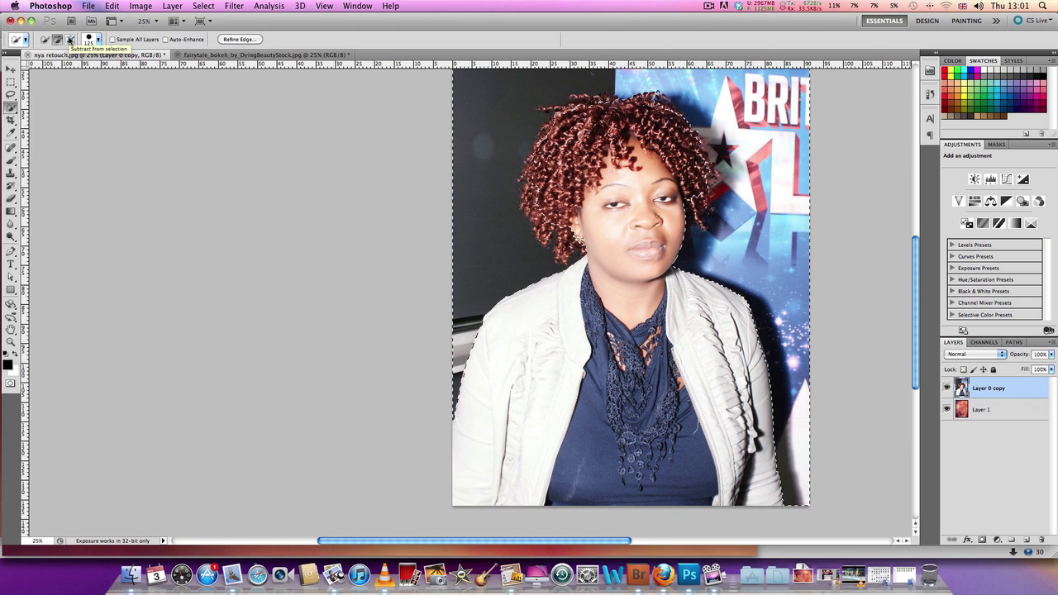
scroll(70, 40, "right", 2)
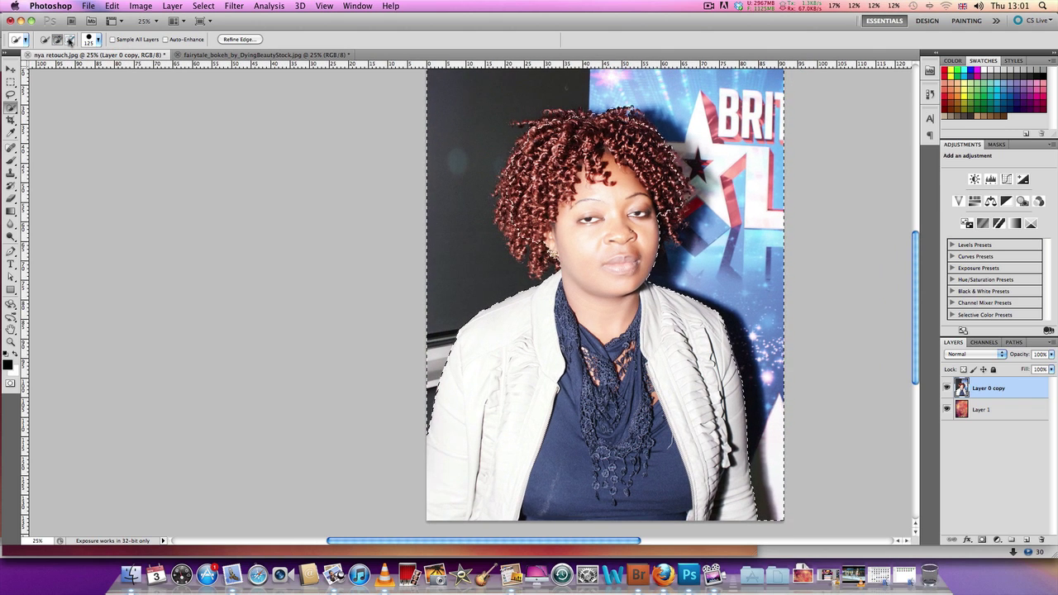
left_click(70, 40)
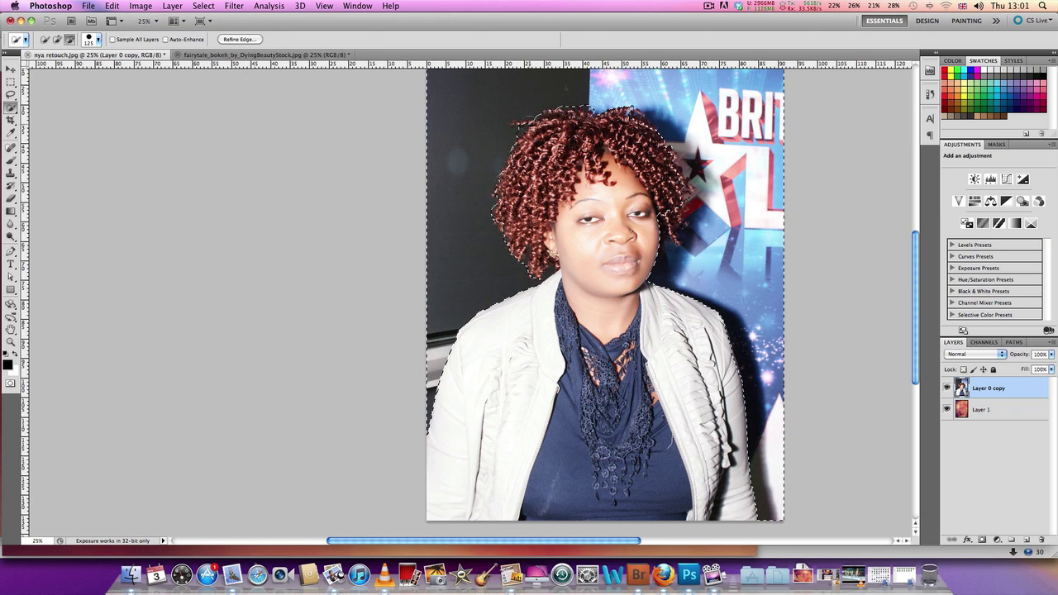
left_click(523, 120)
left_click(57, 38)
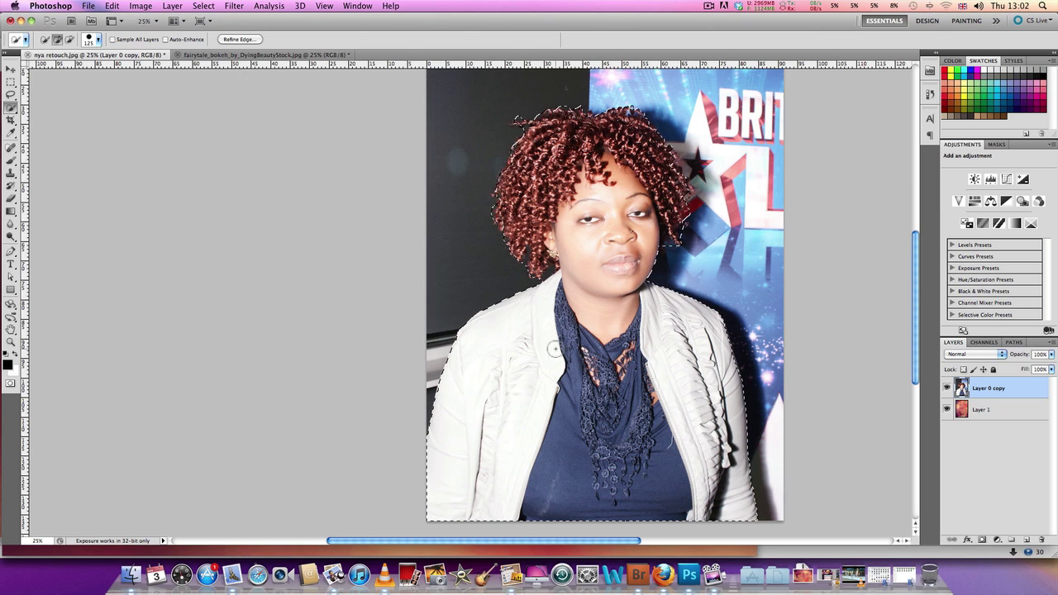
Step: Open Refine Edge, move the dialog off the woman's face, and open the View mode list
left_click(238, 40)
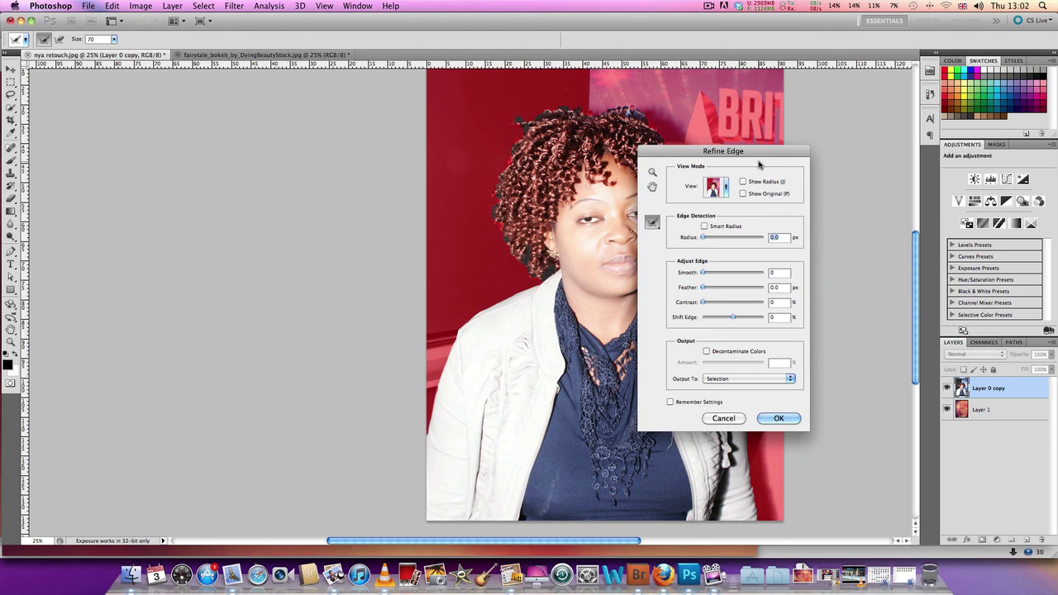
left_click_drag(760, 154, 334, 132)
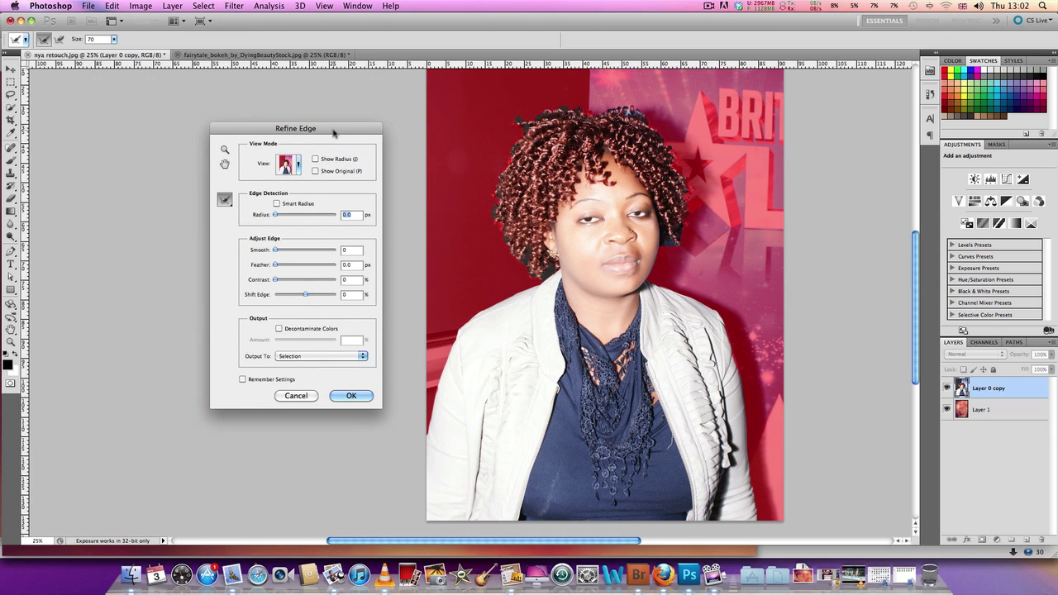
left_click(300, 165)
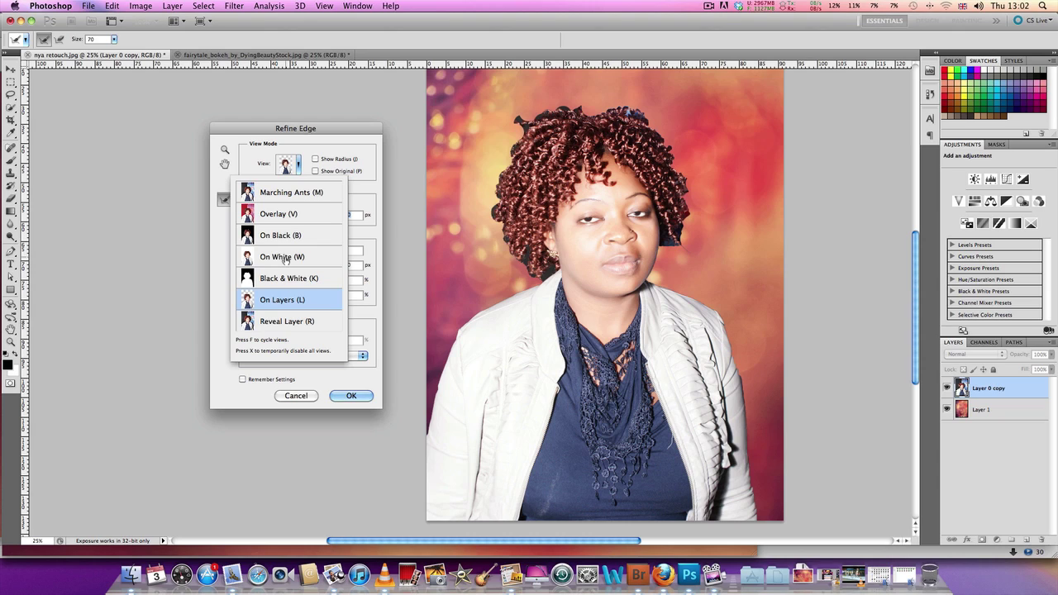
Step: Dismiss the View mode list, keeping the cutout previewed over the pink bokeh
left_click(337, 145)
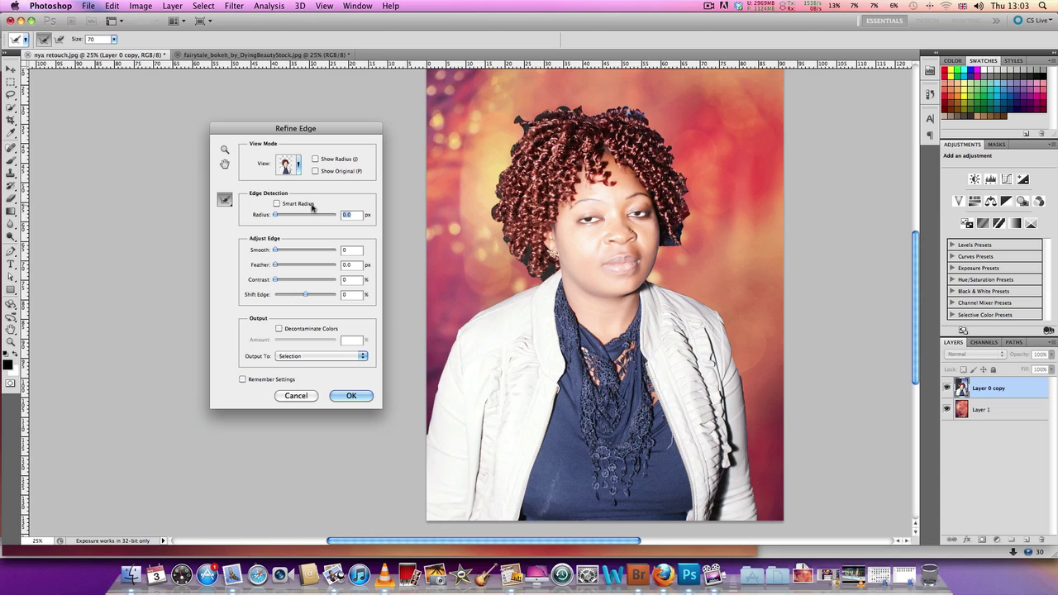
Step: Enable Smart Radius and set the edge Radius to 3.6 px
left_click(277, 203)
left_click_drag(277, 215, 289, 218)
left_click_drag(288, 216, 287, 217)
Step: Enlarge the Refine Radius brush to size 100
scroll(723, 396, "up", 3)
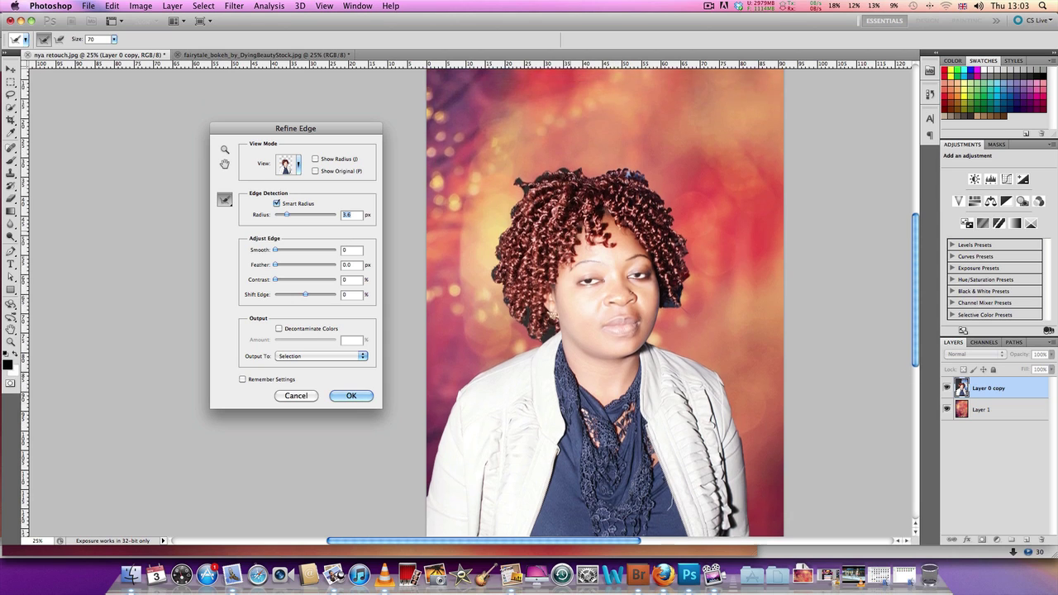
scroll(612, 306, "down", 2)
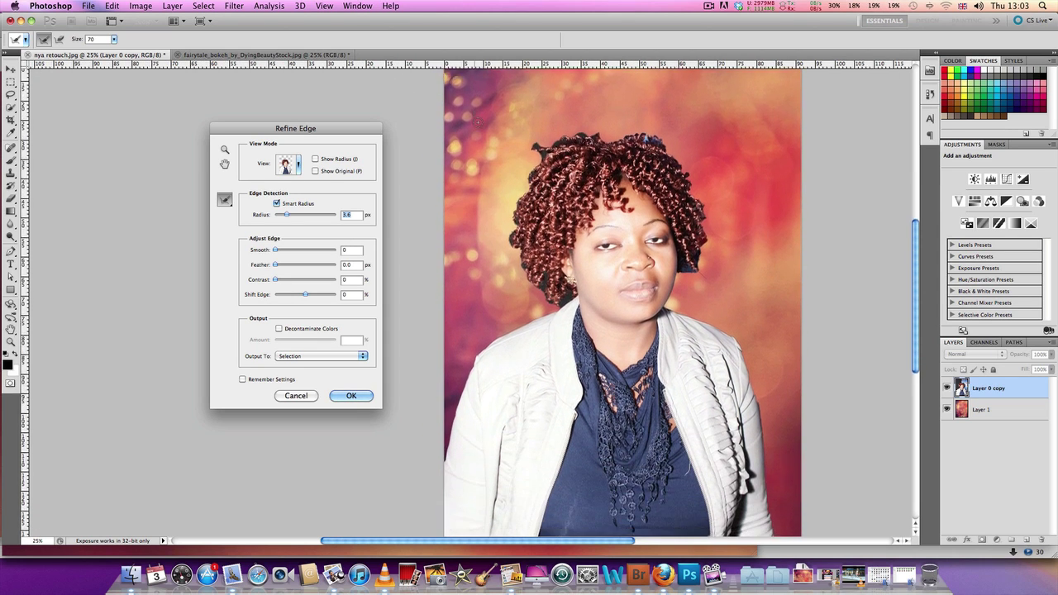
scroll(478, 123, "down", 2)
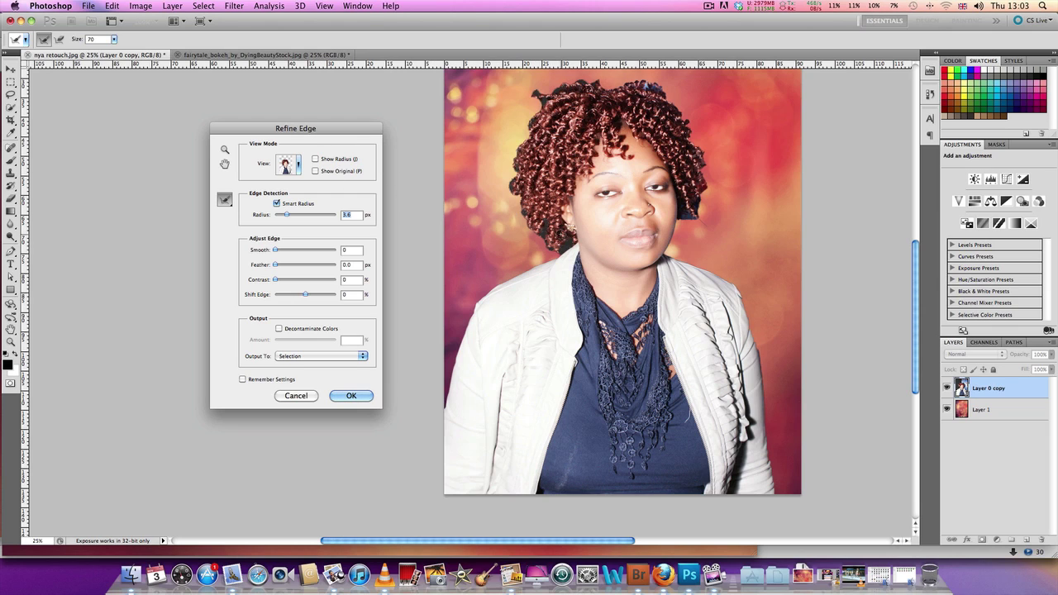
scroll(623, 281, "right", 1)
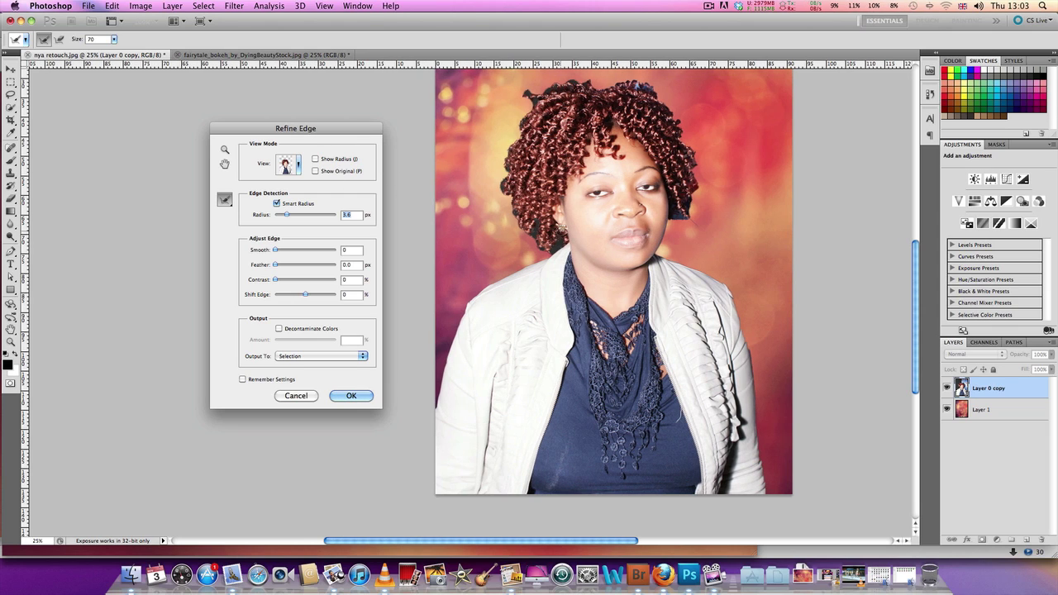
scroll(562, 230, "right", 4)
scroll(563, 229, "up", 3)
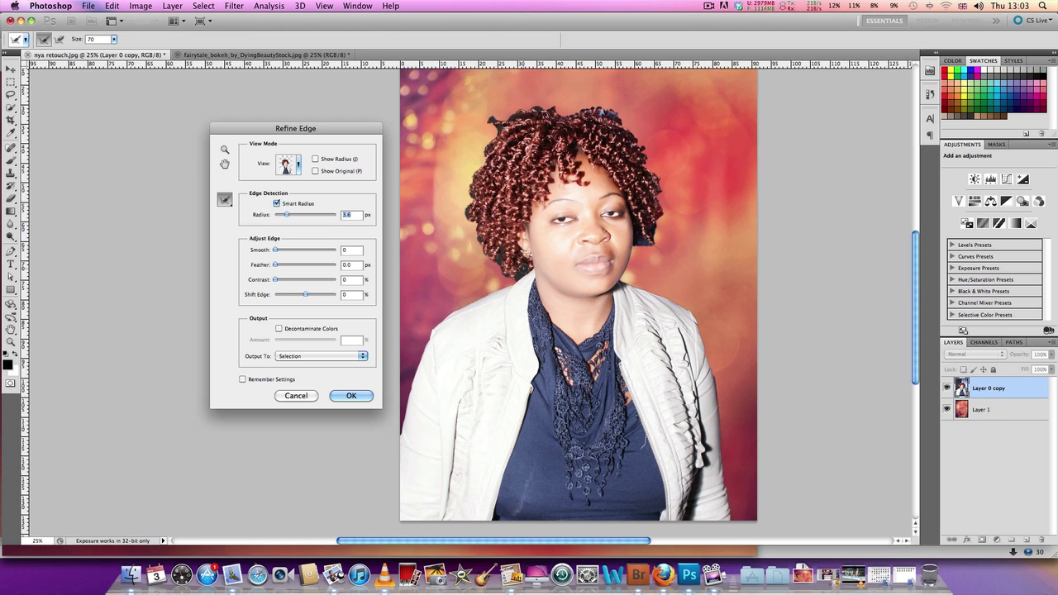
scroll(515, 270, "right", 1)
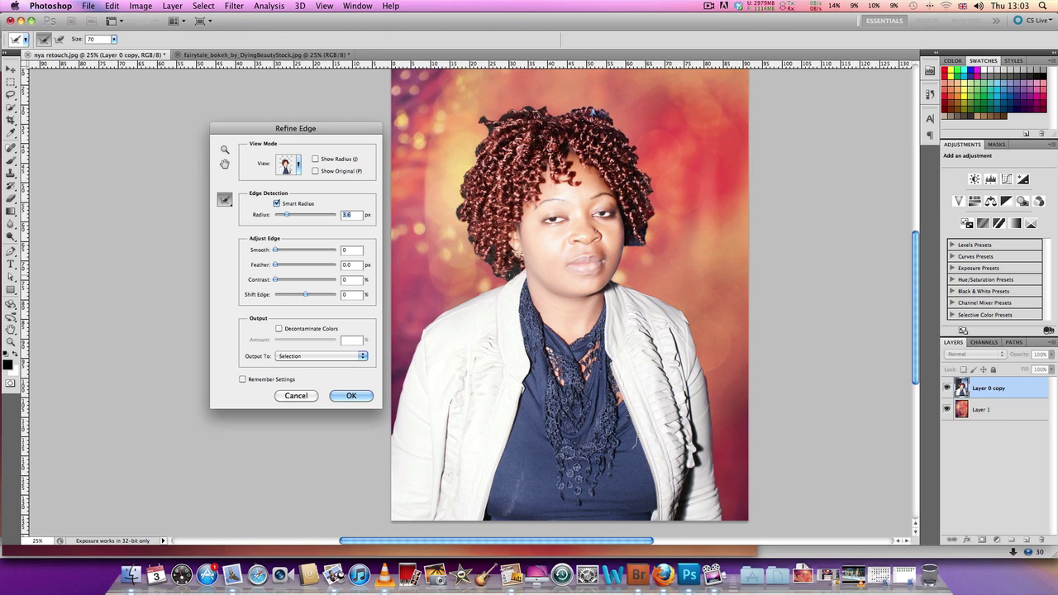
key("bracketright")
scroll(515, 275, "up", 5)
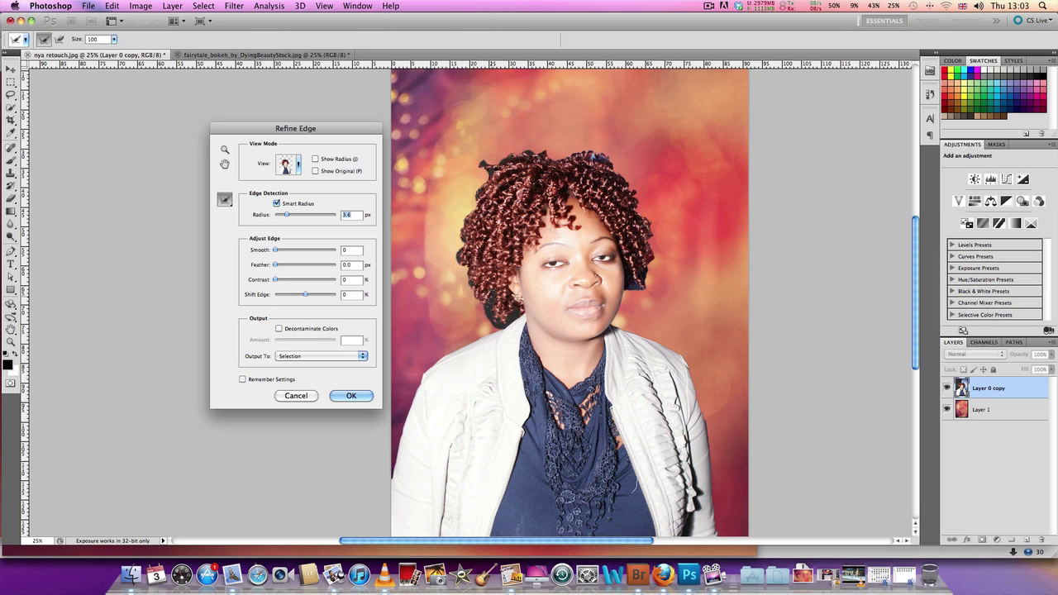
Step: Brush refinement along the hair's left edge, then erase excess refinement on the hair by the right ear
left_click(488, 306)
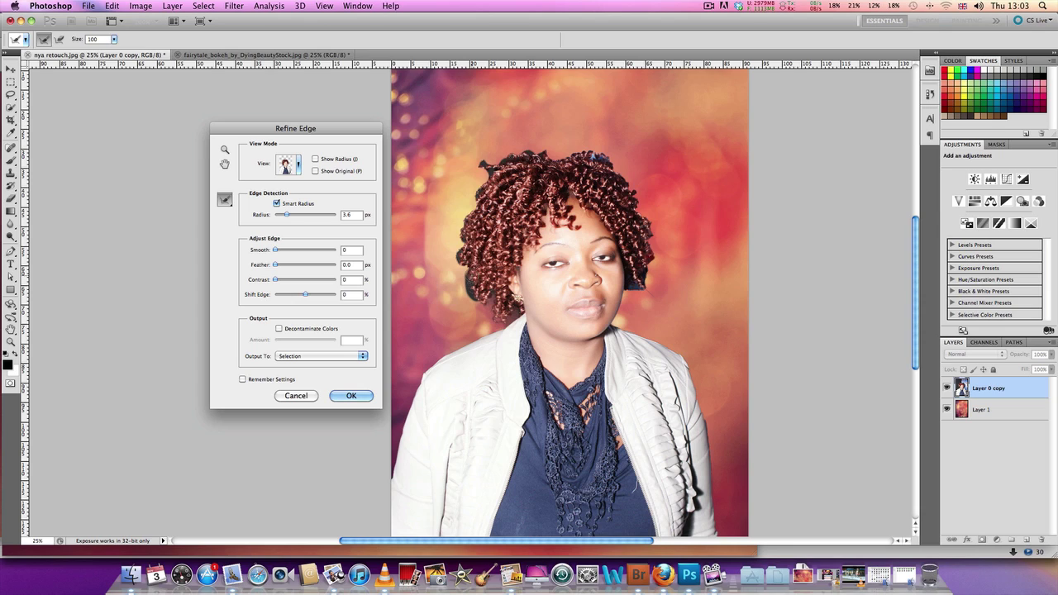
mouse_move(467, 269)
left_mouse_down()
mouse_move(465, 219)
mouse_move(499, 174)
mouse_move(483, 166)
mouse_move(600, 156)
mouse_move(642, 217)
mouse_move(639, 201)
mouse_move(651, 241)
mouse_move(658, 225)
mouse_move(643, 289)
mouse_move(631, 287)
left_mouse_up()
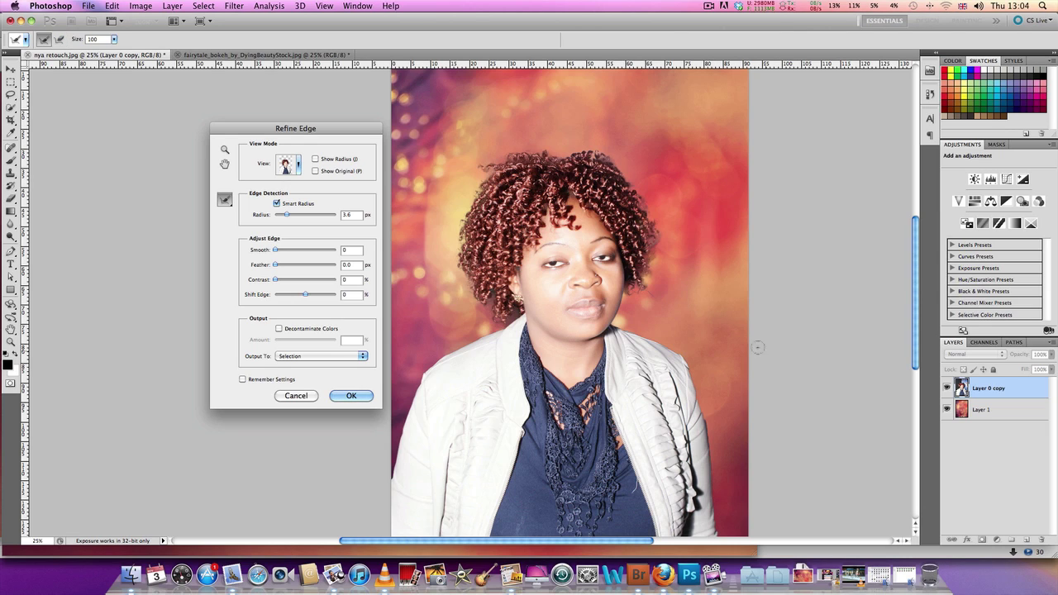
key("e")
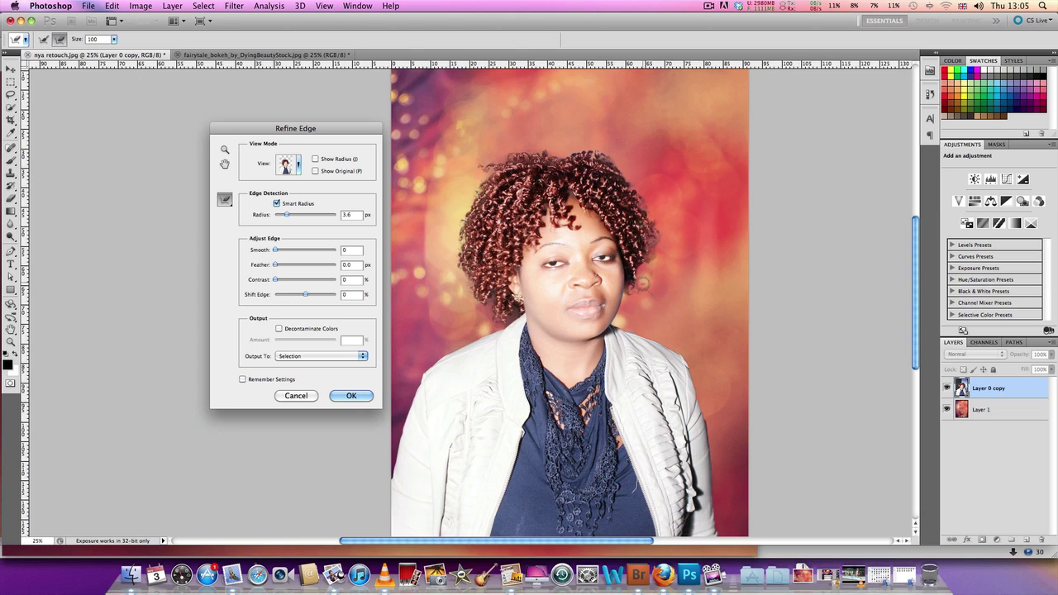
left_click(643, 285)
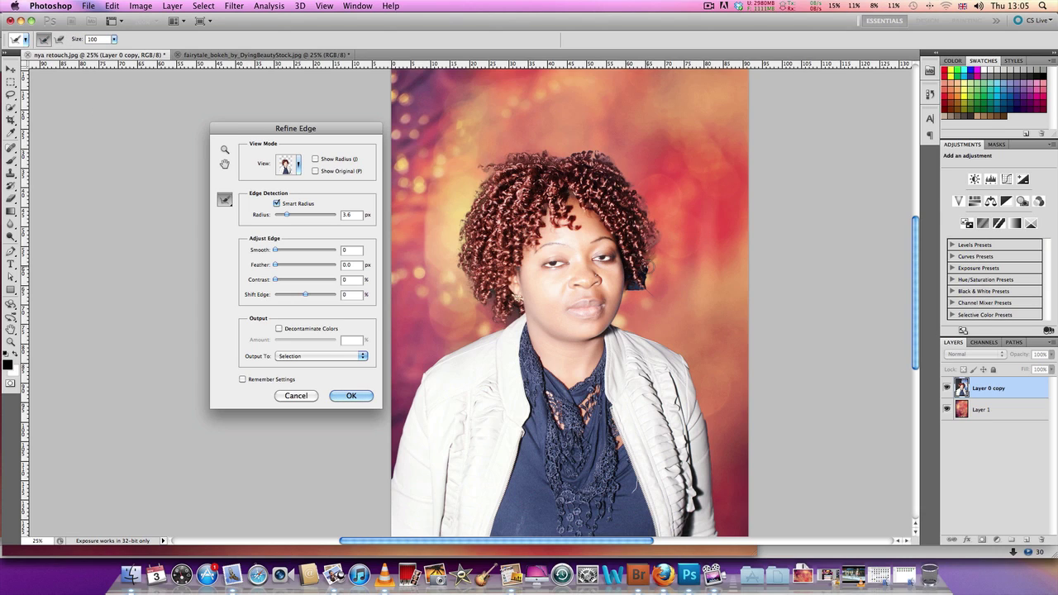
mouse_move(645, 268)
left_mouse_down()
mouse_move(644, 286)
mouse_move(632, 288)
left_mouse_up()
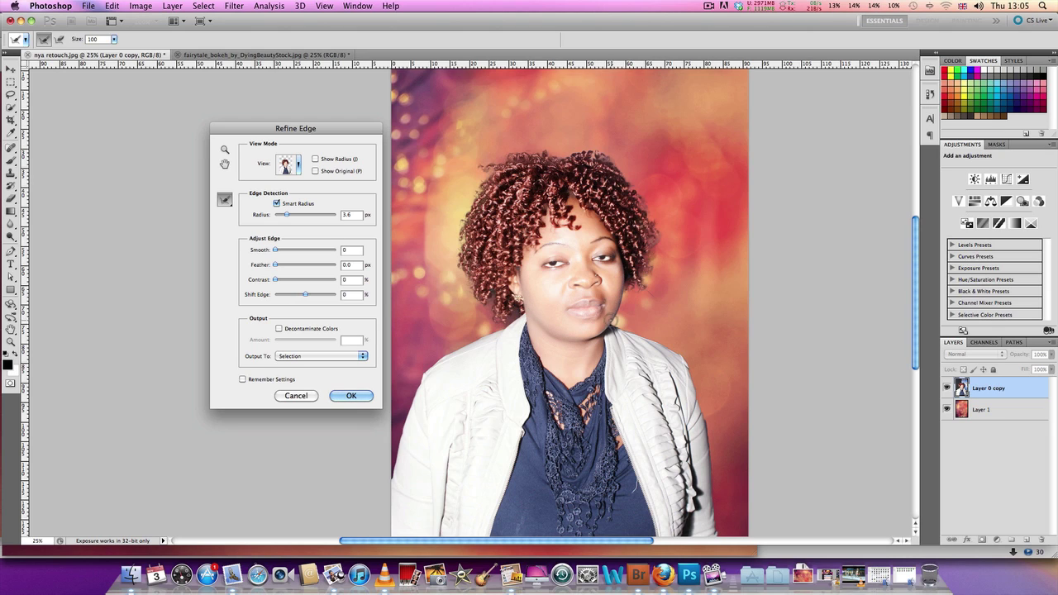
Step: Turn on Decontaminate Colors and raise its Amount to 74%
scroll(467, 313, "down", 2)
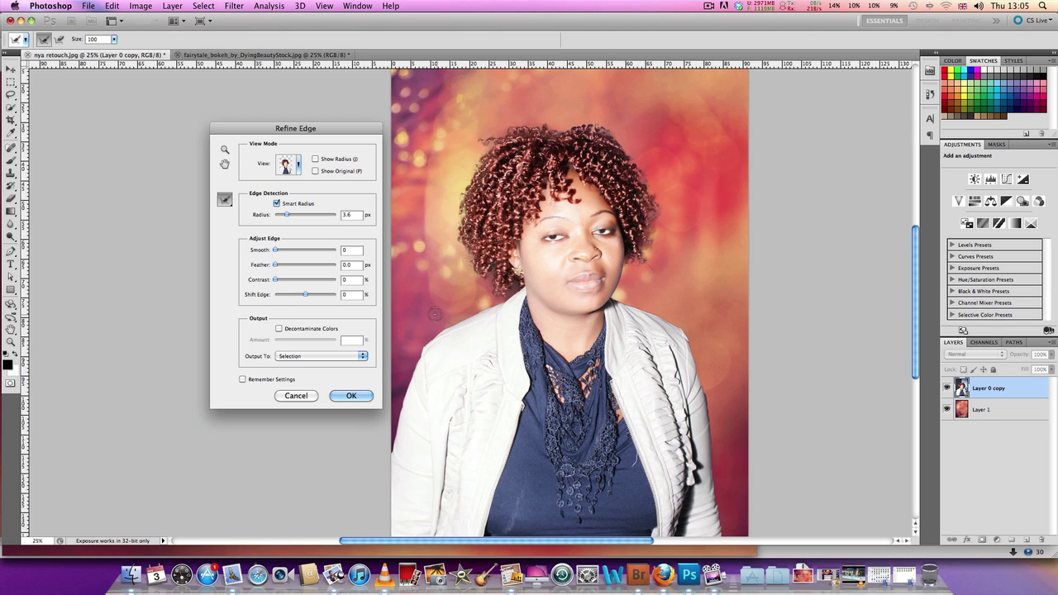
left_click(280, 330)
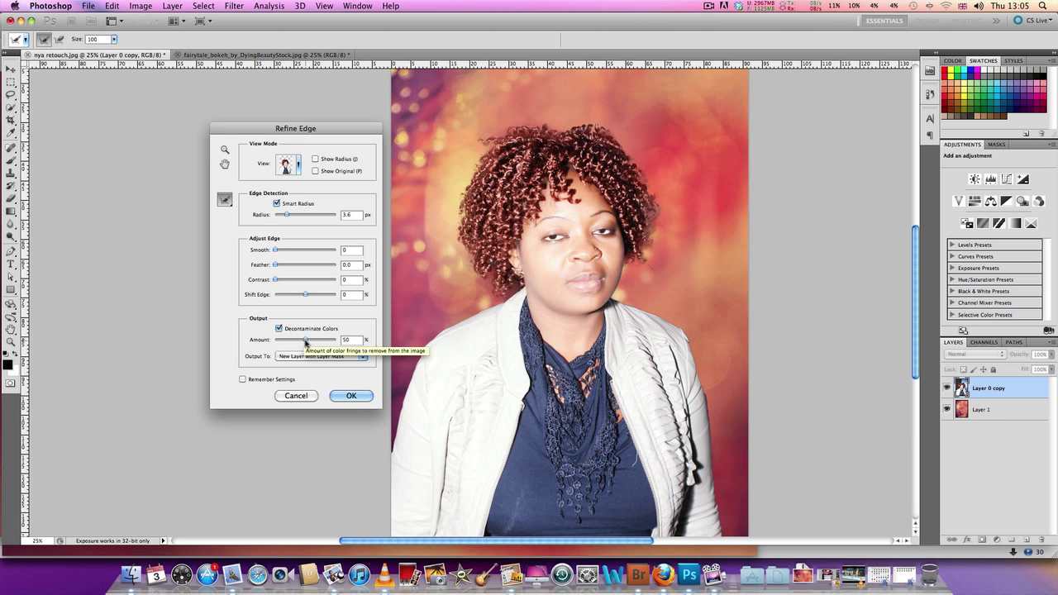
left_click_drag(306, 341, 316, 343)
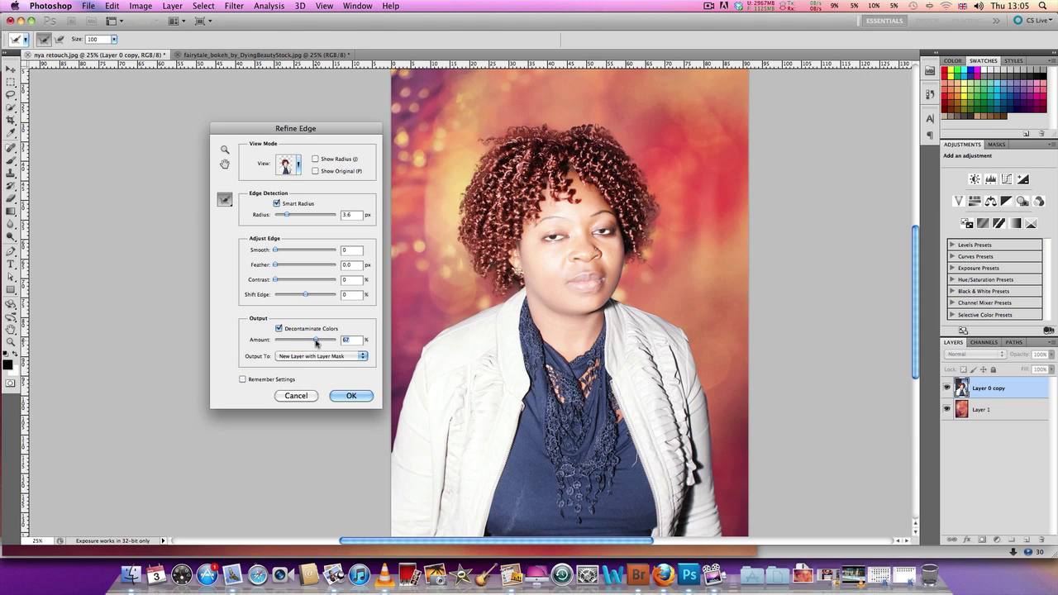
mouse_move(316, 344)
left_mouse_down()
mouse_move(327, 344)
mouse_move(281, 344)
mouse_move(320, 345)
left_mouse_up()
Step: Apply Refine Edge as Layer 0 copy 2 with mask, and compare against Layer 0 copy, leaving it hidden
left_click(352, 397)
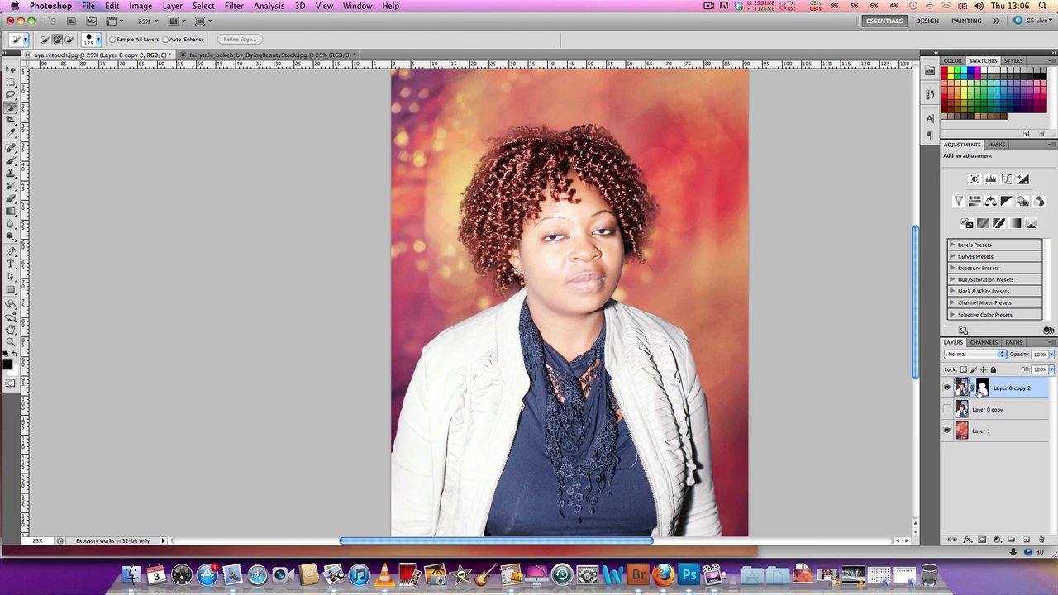
left_click(948, 410)
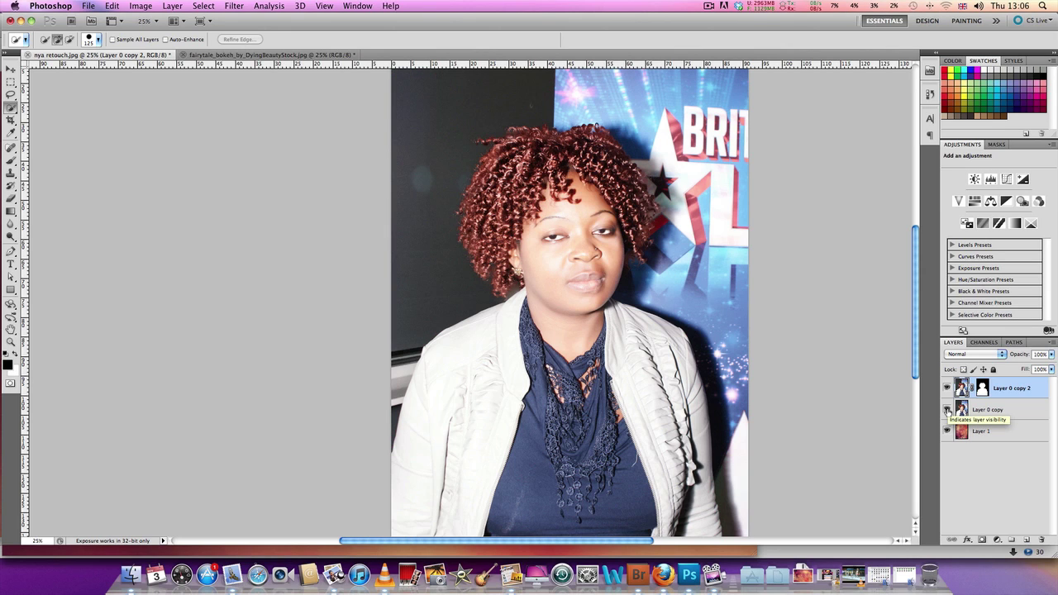
left_click(948, 410)
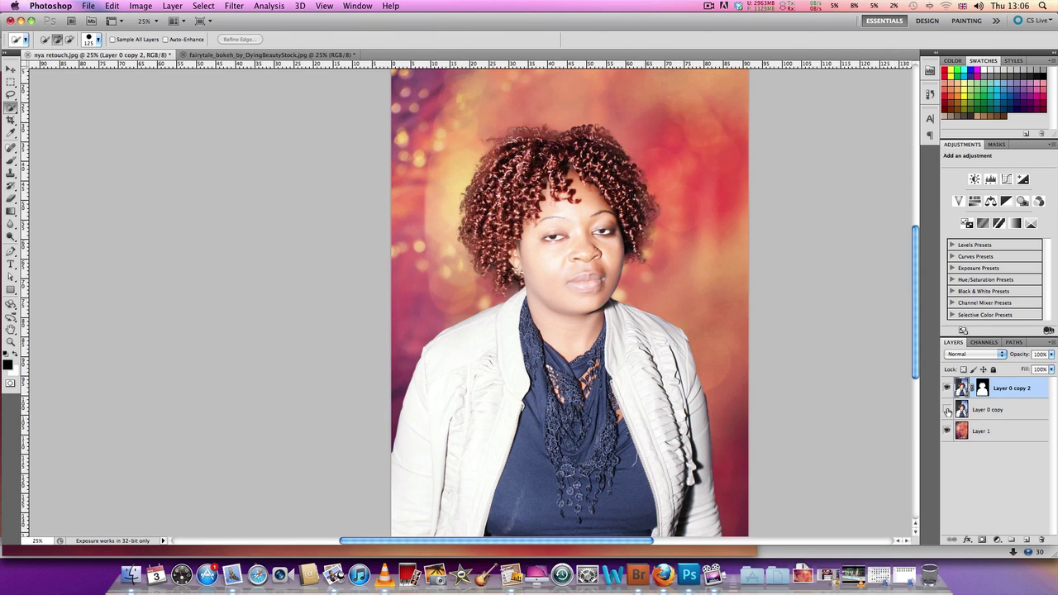
left_click(948, 410)
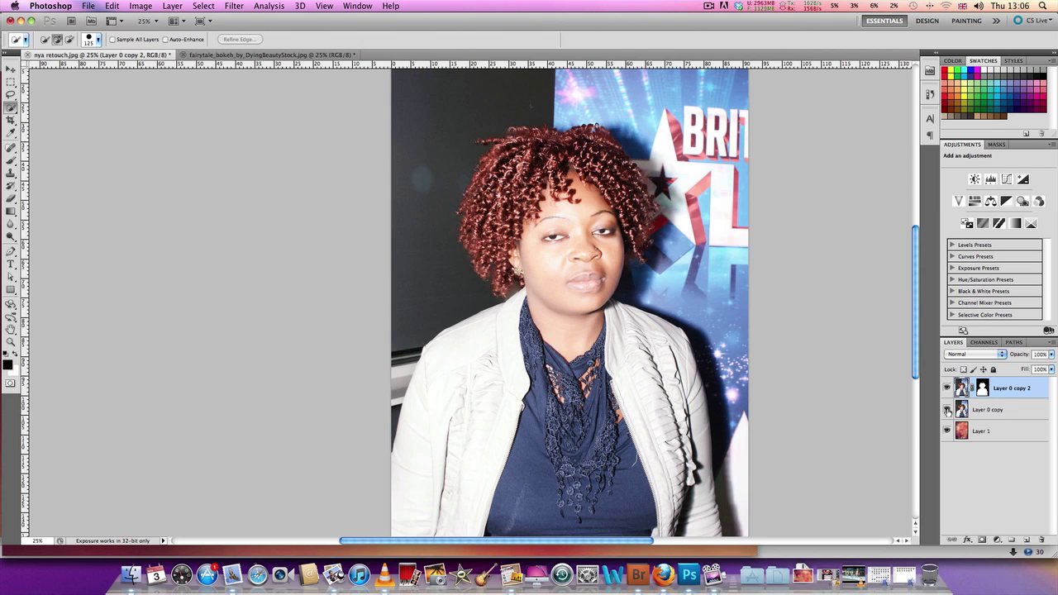
left_click(948, 410)
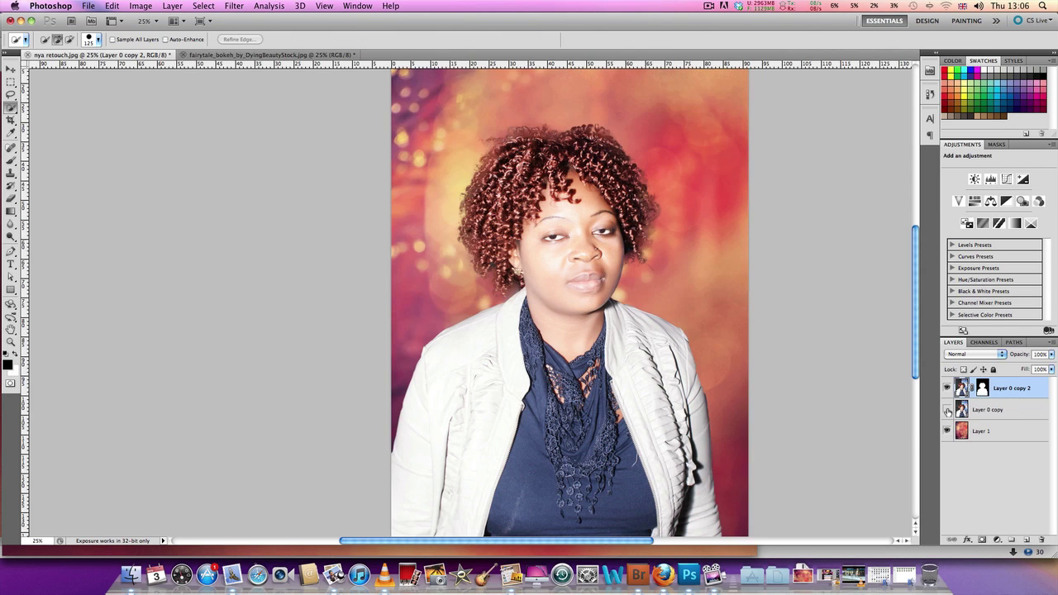